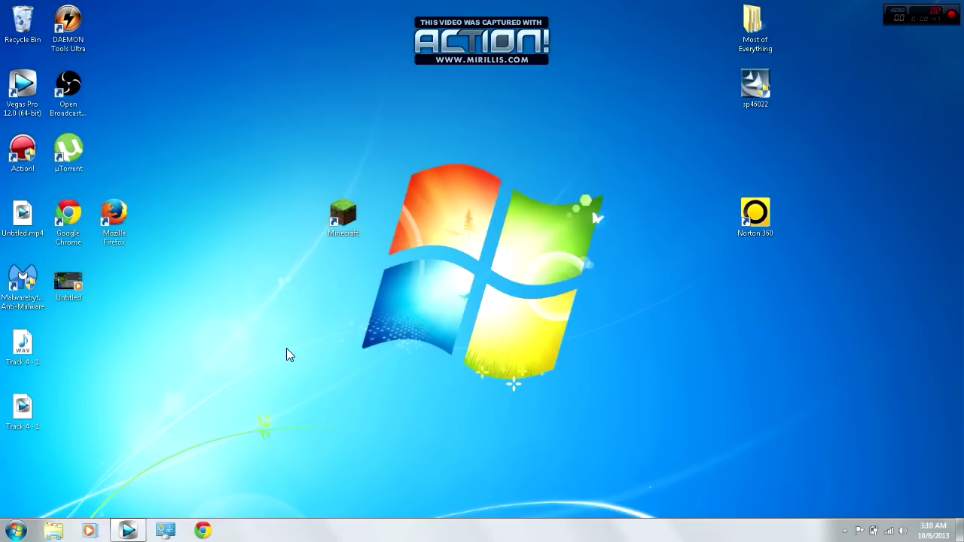
- Bring Vegas Pro back up, open the File > Open dialog, then close it unused
click(129, 530)
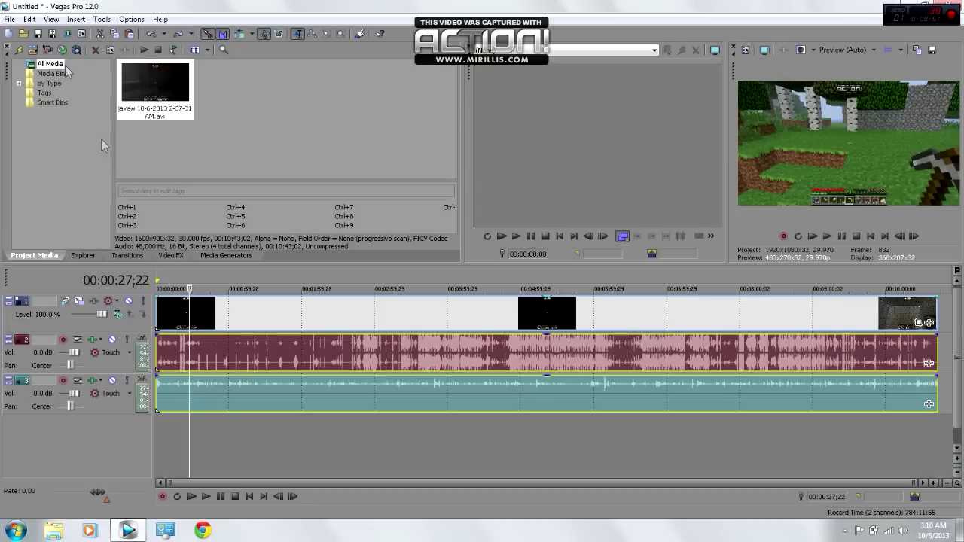
click(9, 18)
click(36, 45)
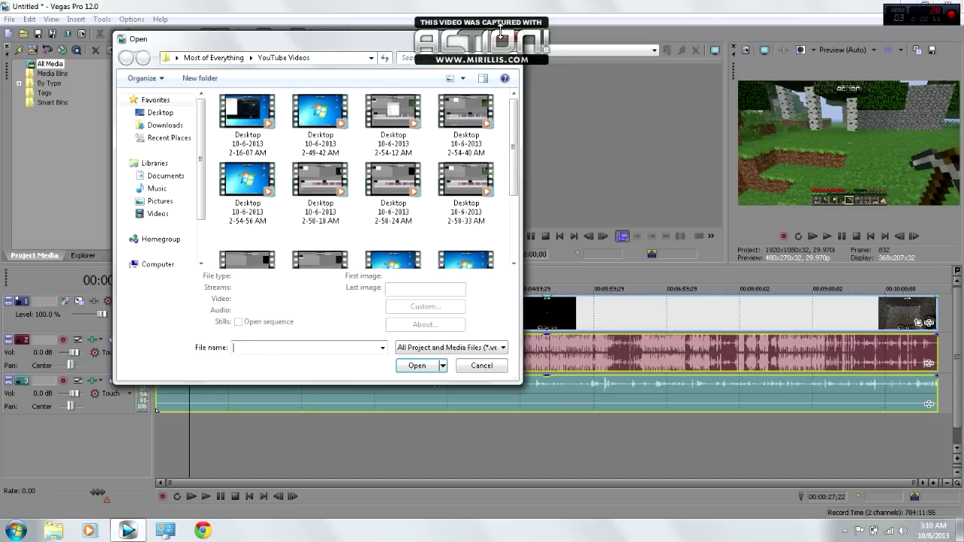
click(507, 38)
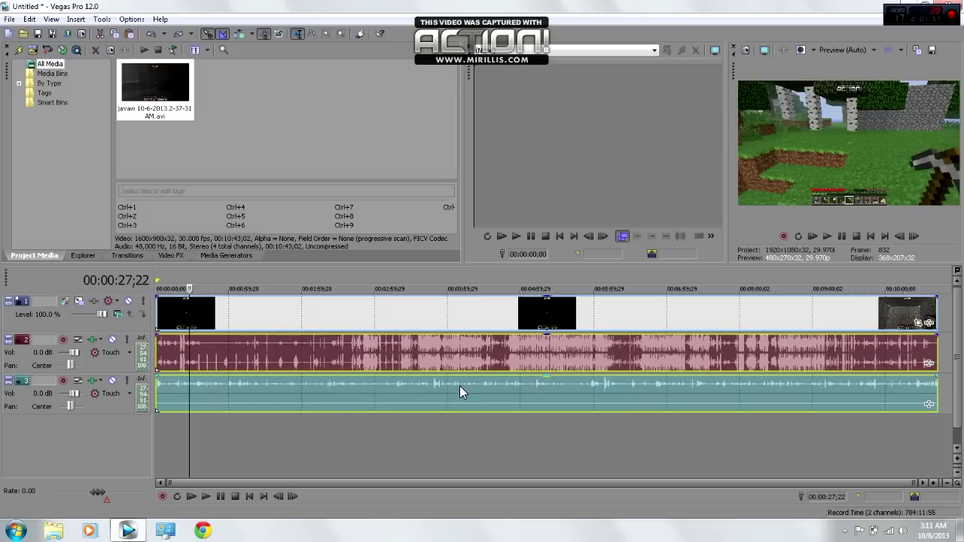
- Remove the track 3 voice audio event from its group
click(427, 354)
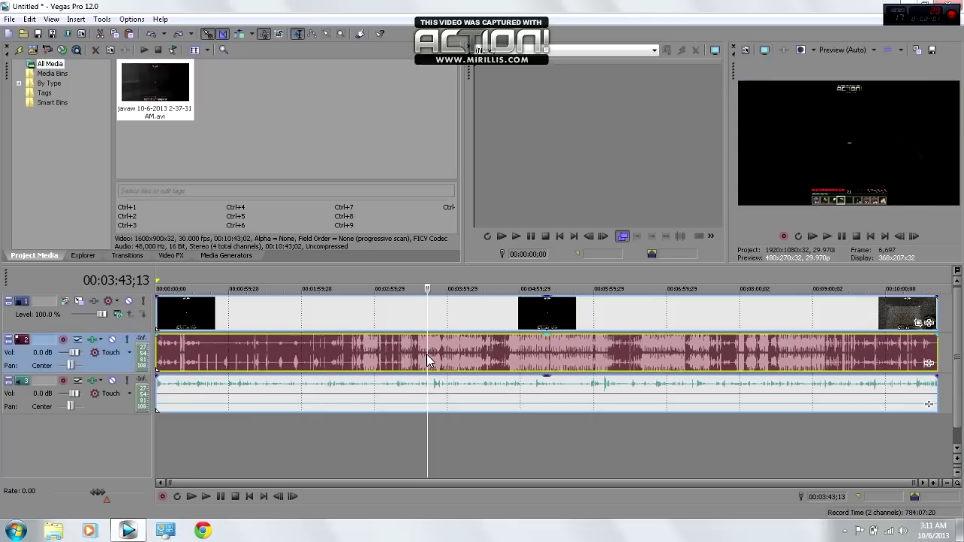
click(456, 386)
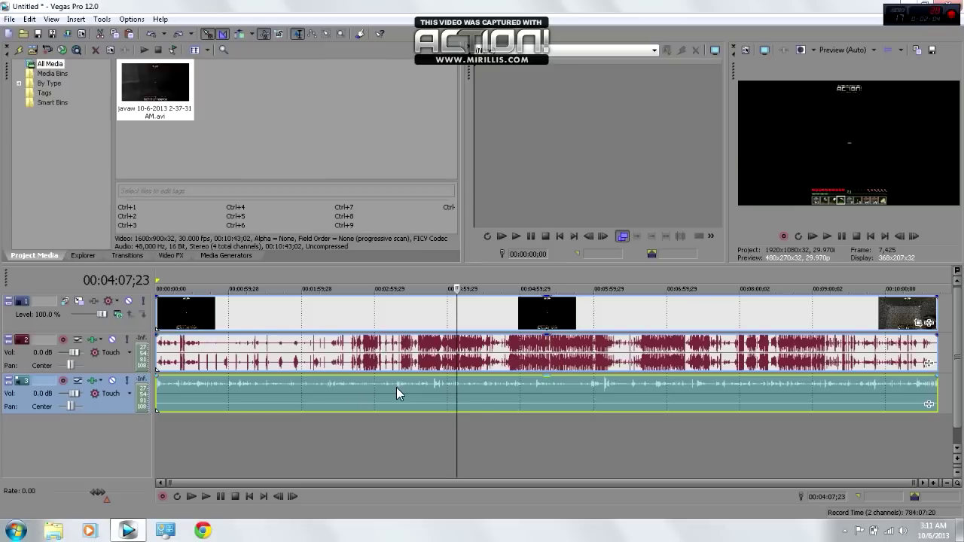
right_click(304, 396)
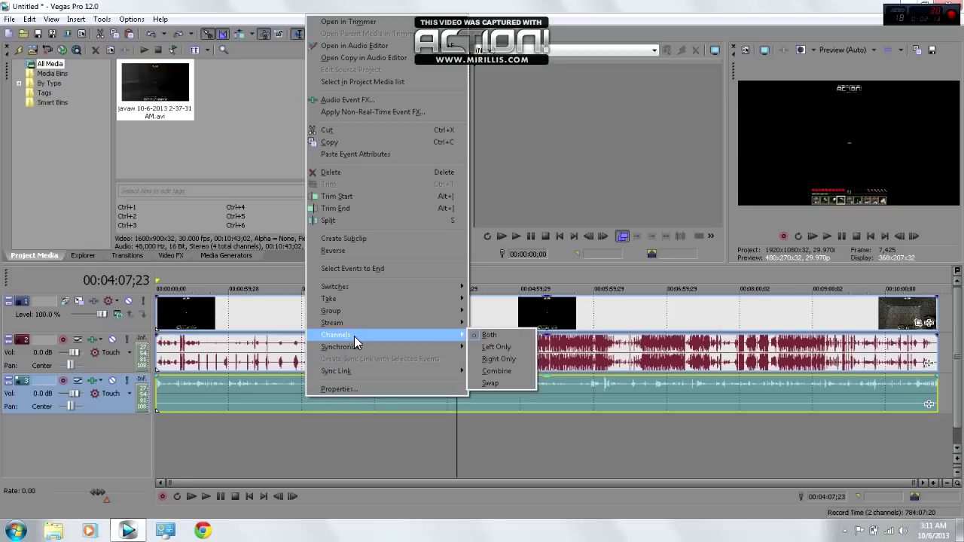
mouse_move(331, 310)
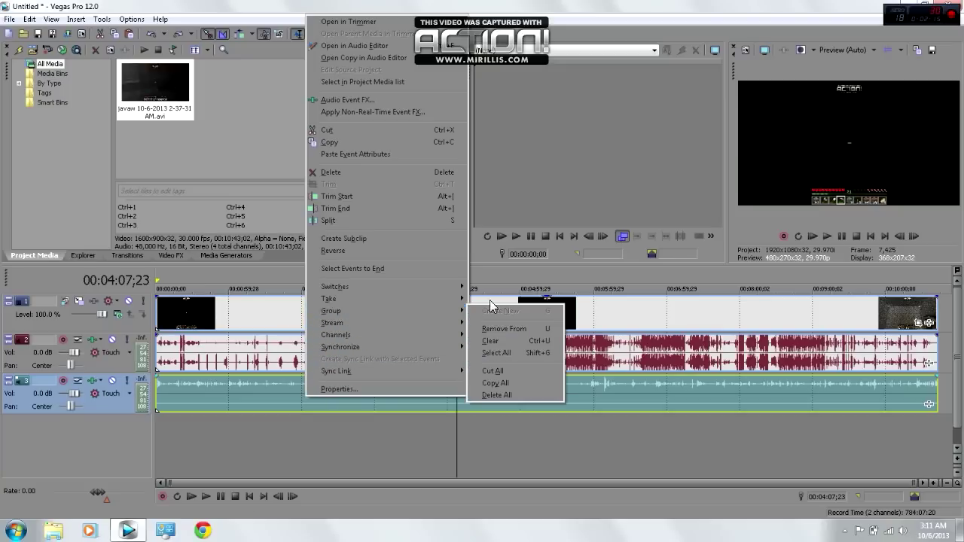
click(509, 328)
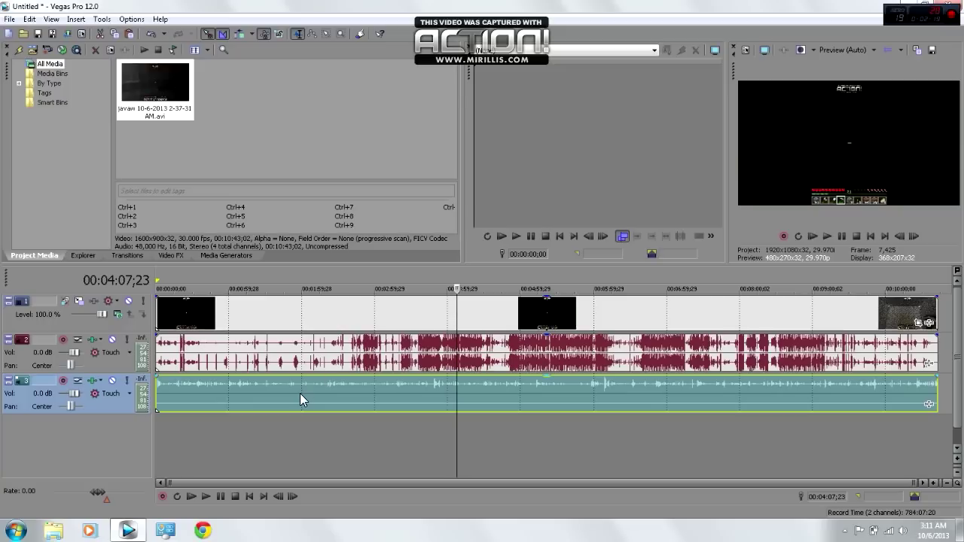
- Drag the ungrouped voice event onto a new fourth track
drag(300, 393, 288, 385)
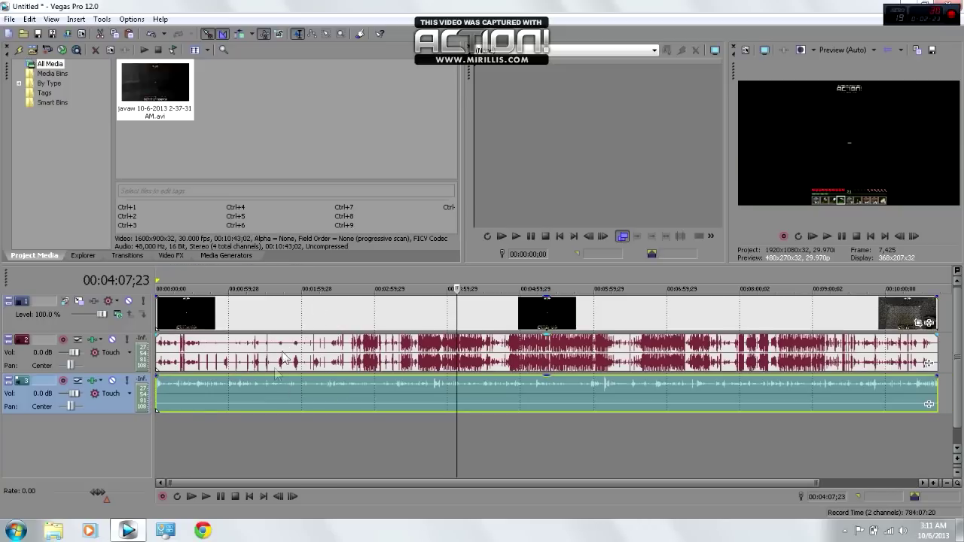
drag(275, 383, 256, 383)
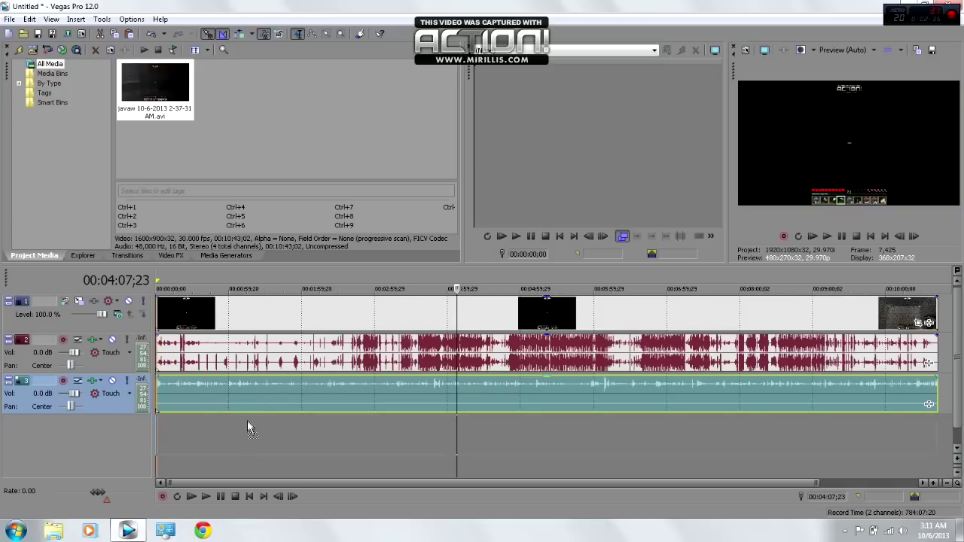
drag(249, 430, 247, 428)
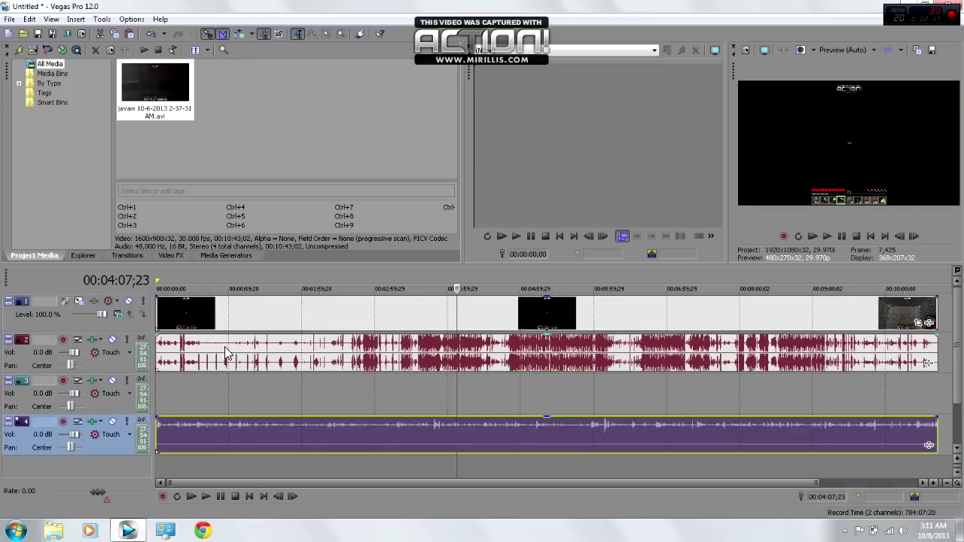
- Copy the track 4 voice event, paste it onto track 3, and align it to 00:00:00
right_click(302, 435)
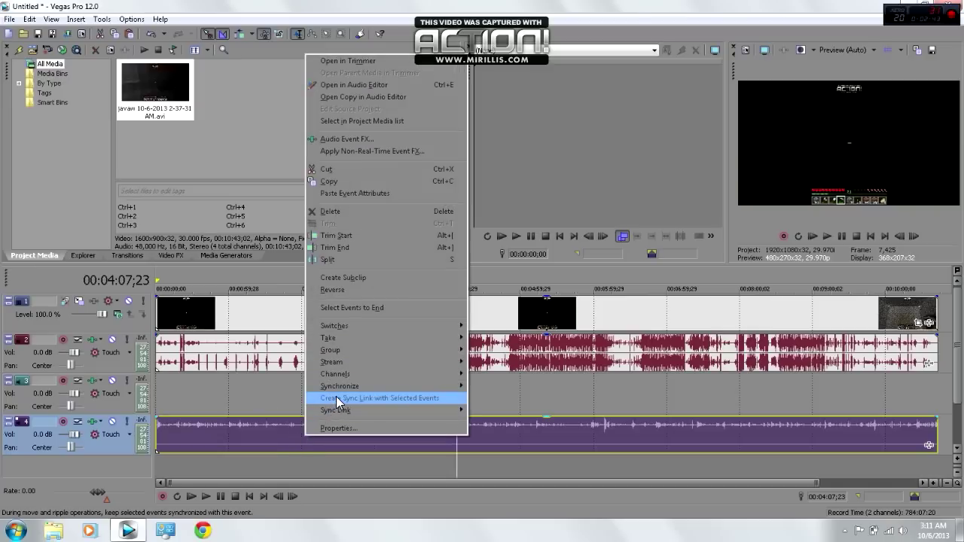
click(355, 183)
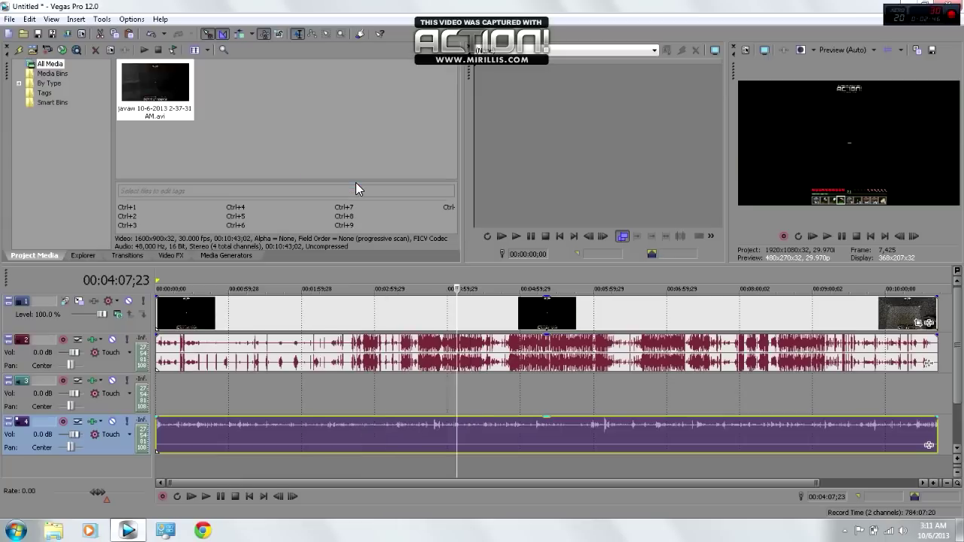
click(209, 432)
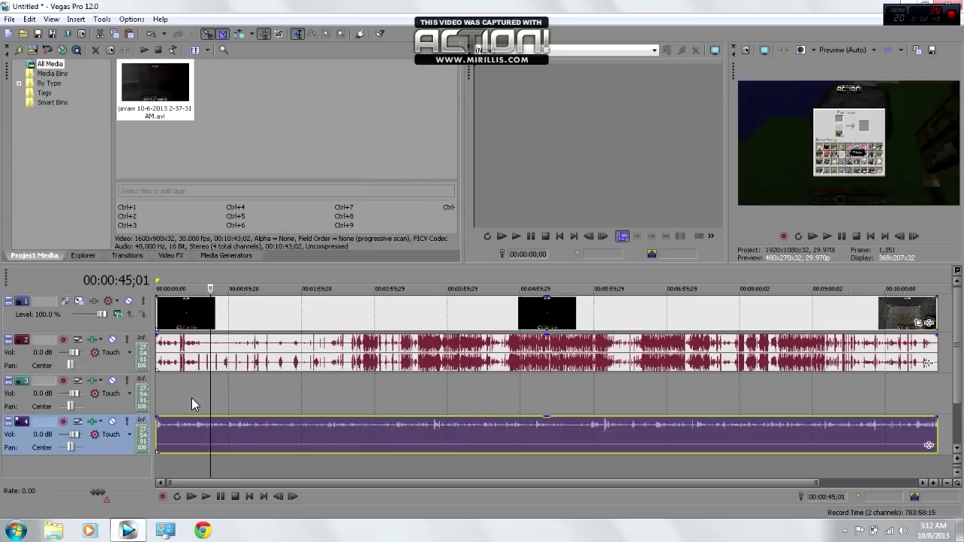
right_click(192, 397)
click(251, 208)
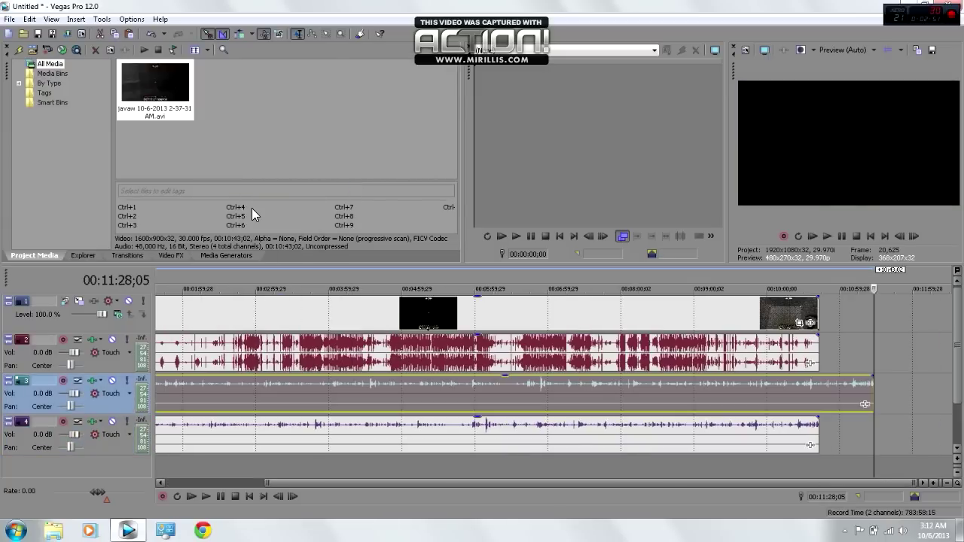
drag(367, 485, 249, 486)
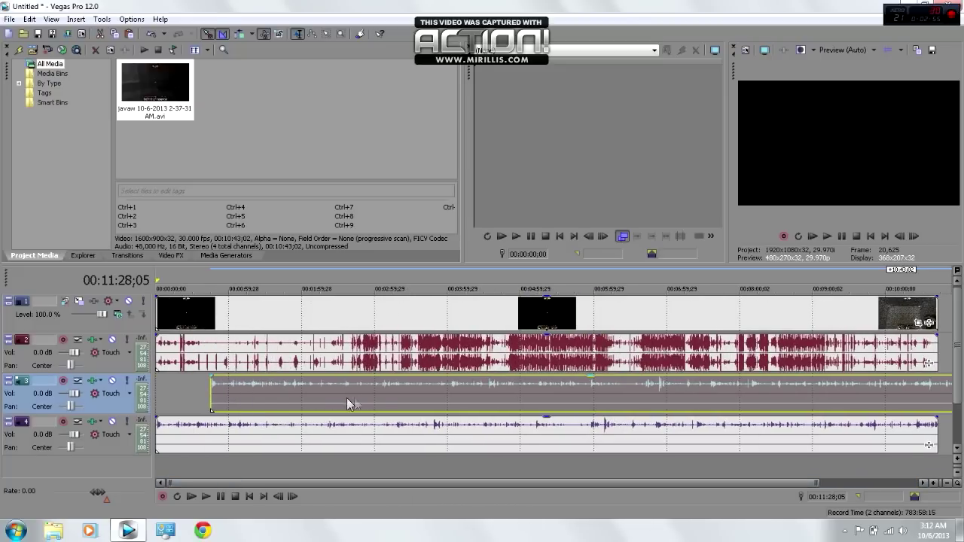
drag(381, 391, 324, 399)
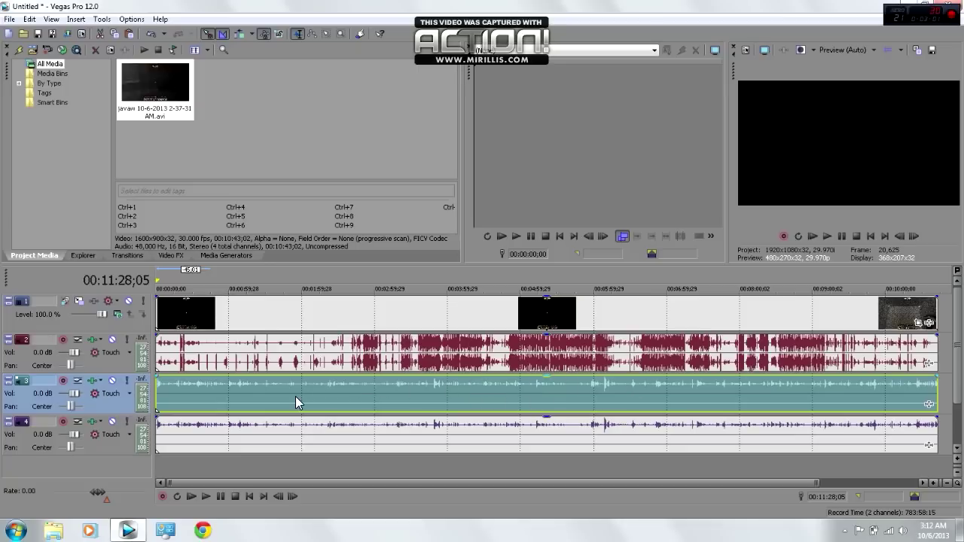
- Set the track 3 voice copy's channels to Left Only
right_click(274, 348)
click(233, 384)
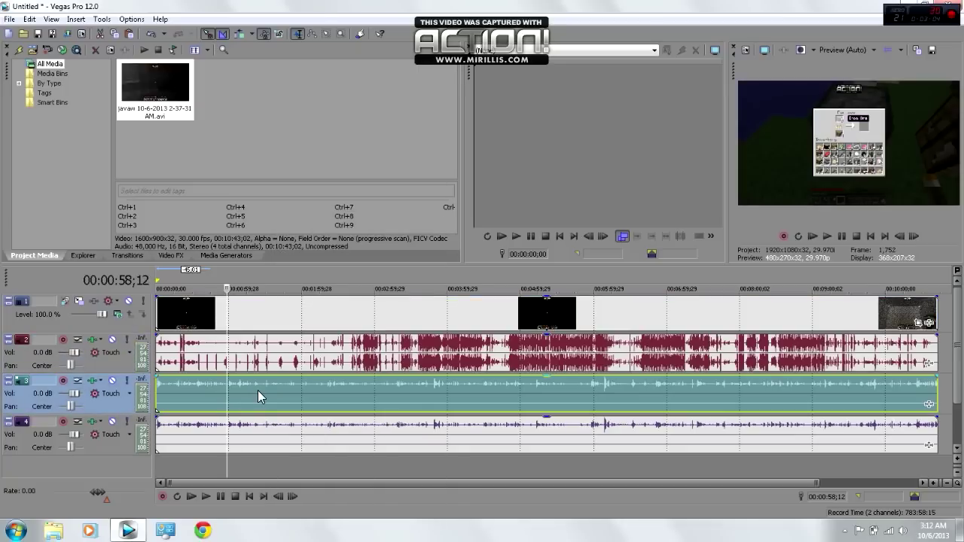
right_click(257, 390)
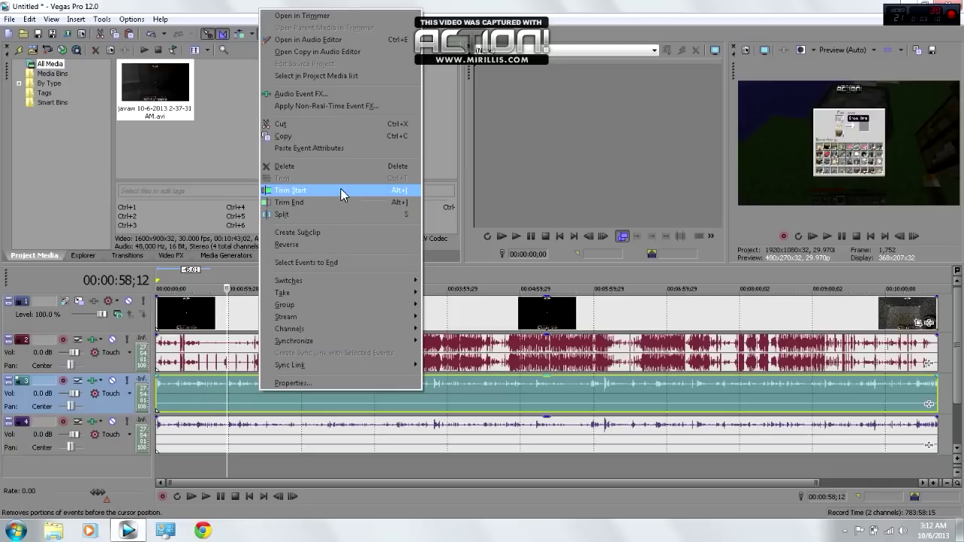
mouse_move(317, 329)
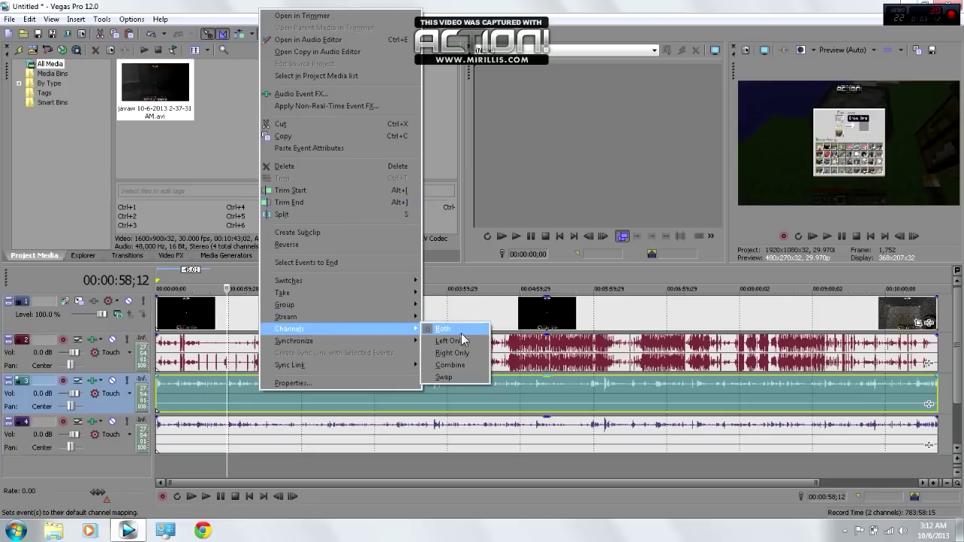
click(467, 341)
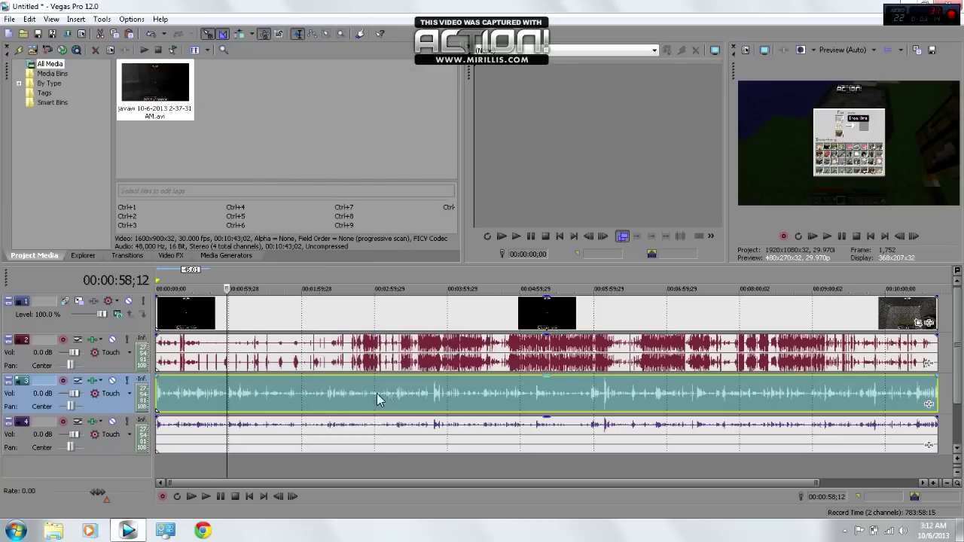
- Set the track 4 voice copy's channels to Right Only
click(307, 435)
right_click(328, 437)
mouse_move(359, 375)
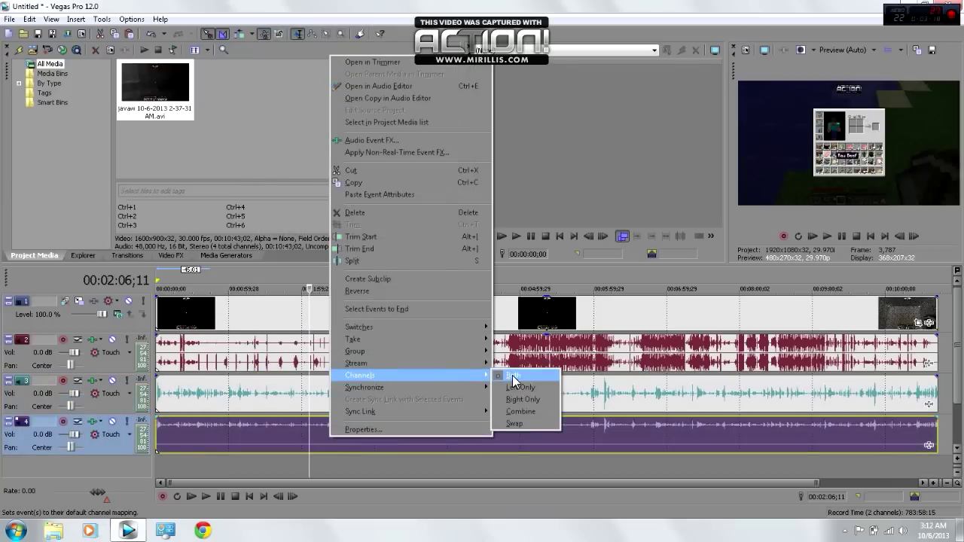
click(533, 406)
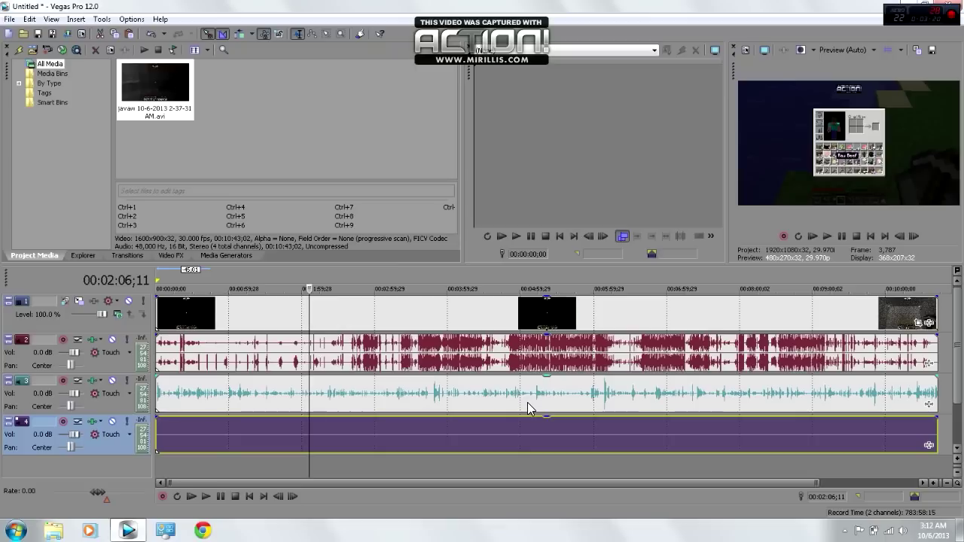